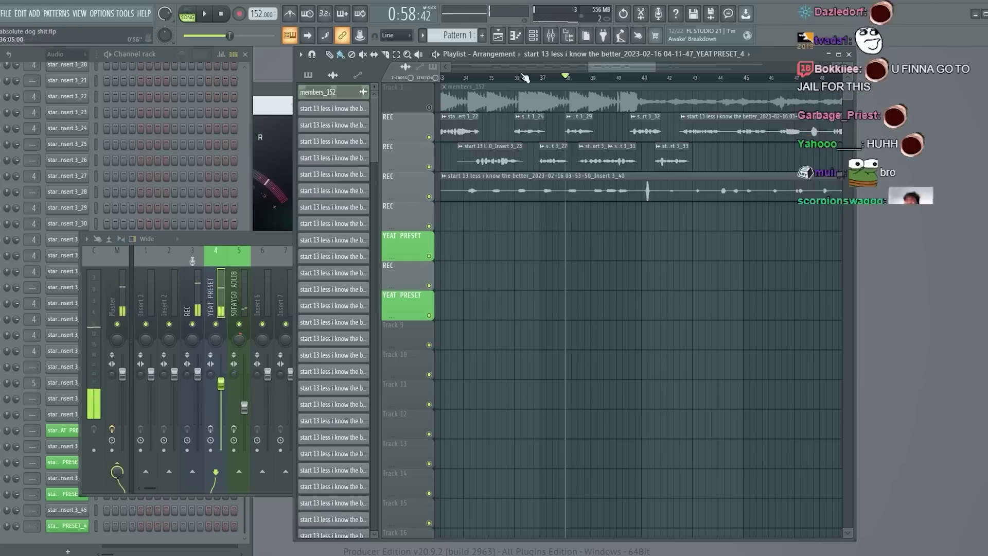
- Play the arrangement from about bar 36, review the recorded vocal clips on the REC tracks, and stop playback
left_click(515, 77)
key("space")
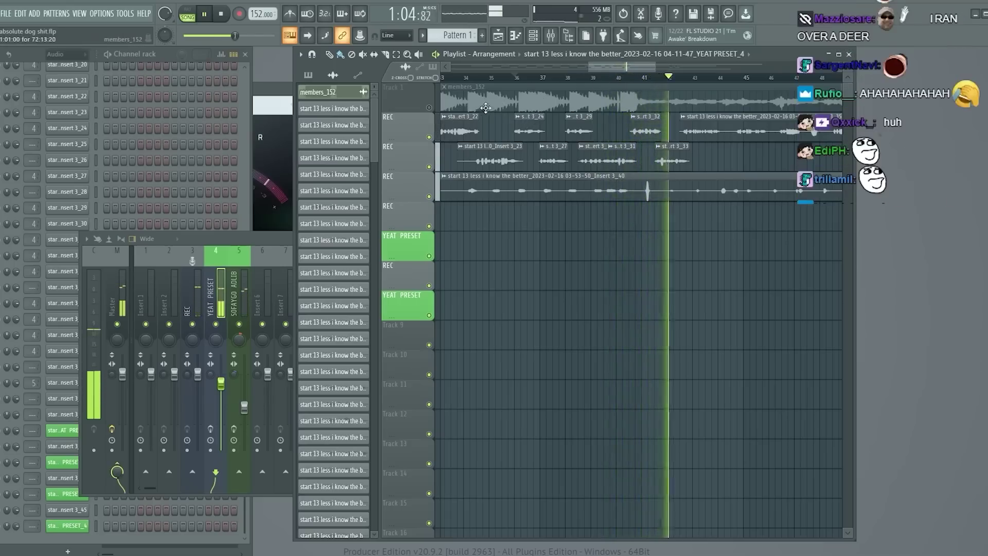
left_click(7, 17)
left_click(481, 194)
scroll(481, 194, "left", 5)
scroll(669, 236, "left", 15)
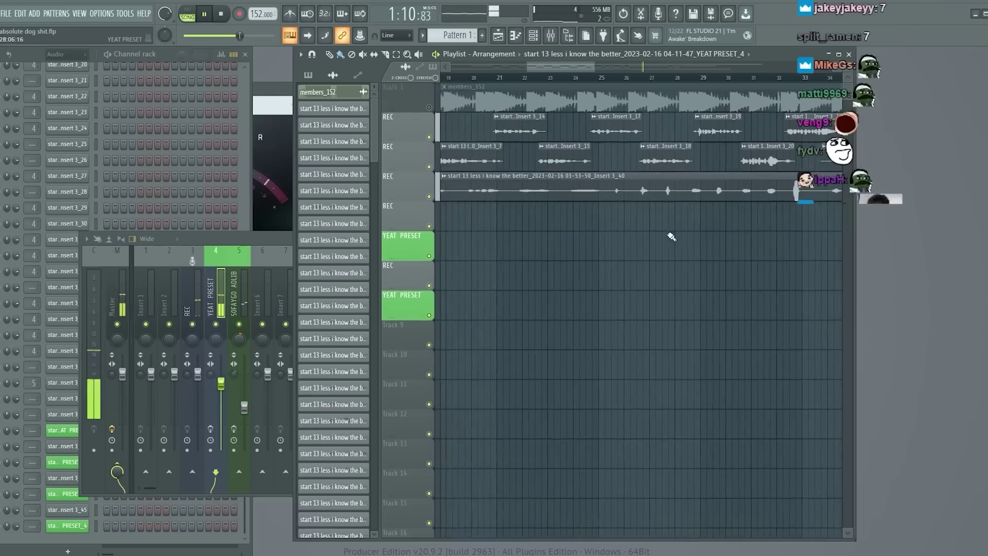
scroll(509, 209, "right", 20)
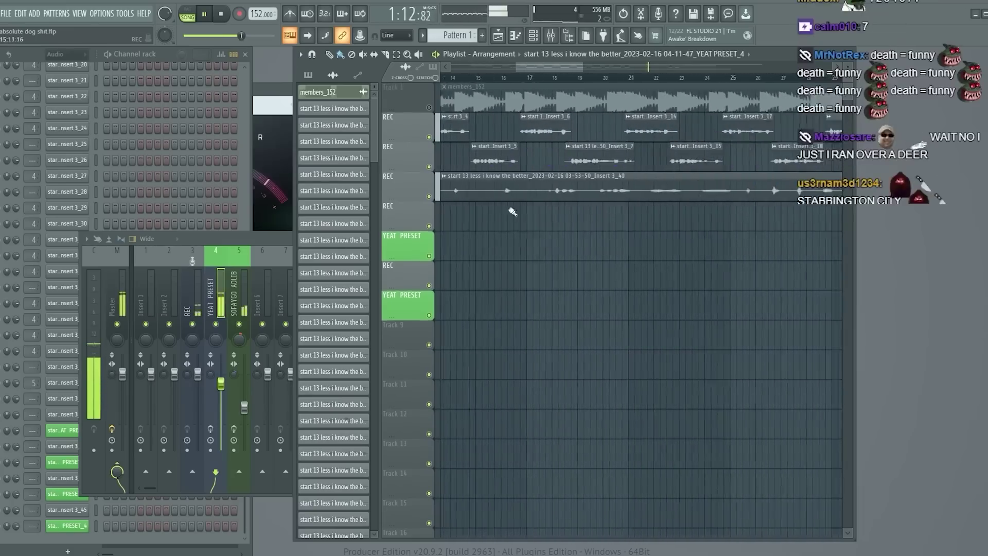
left_click(204, 15)
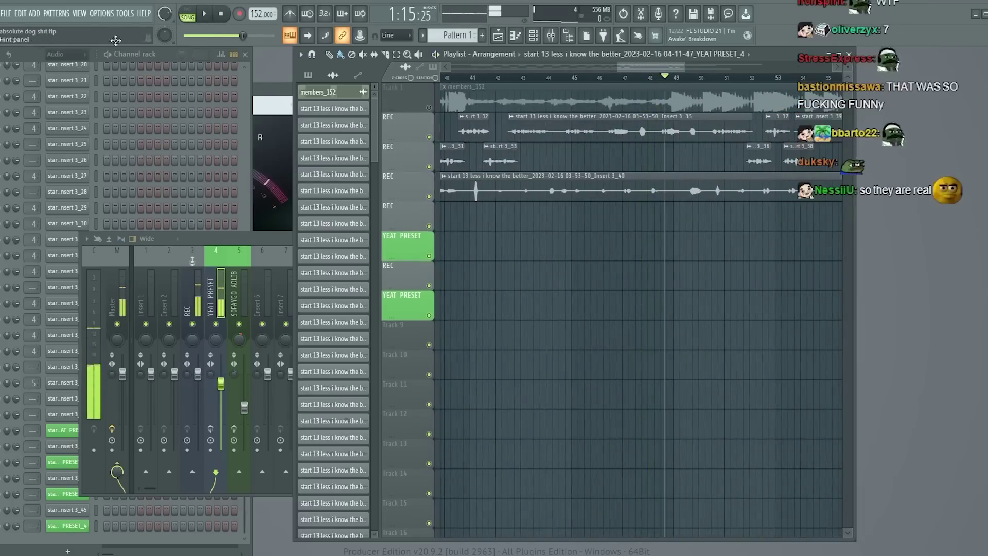
- Check the vocal clips following the beat's quiet section and move the playhead back to about bar 42
scroll(535, 155, "right", 5)
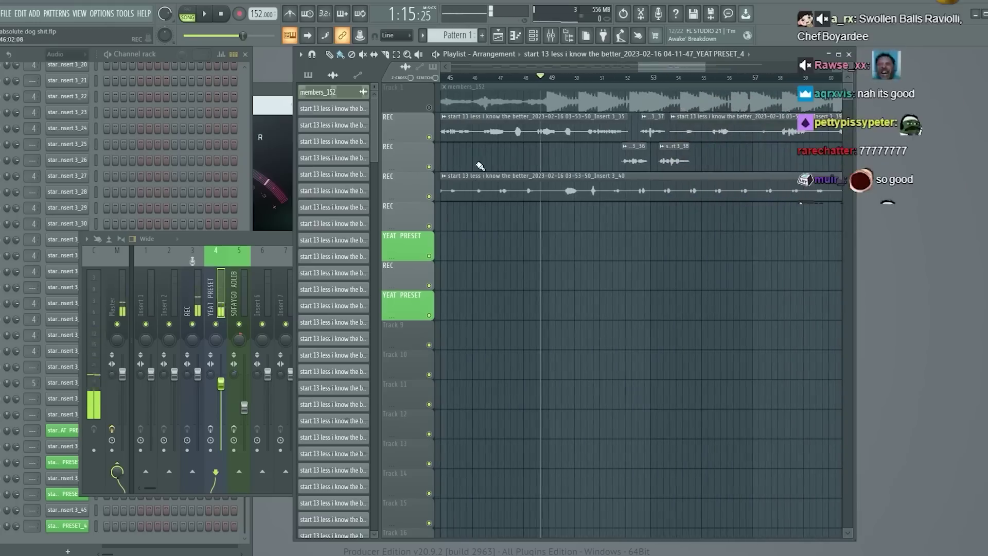
scroll(510, 137, "left", 5)
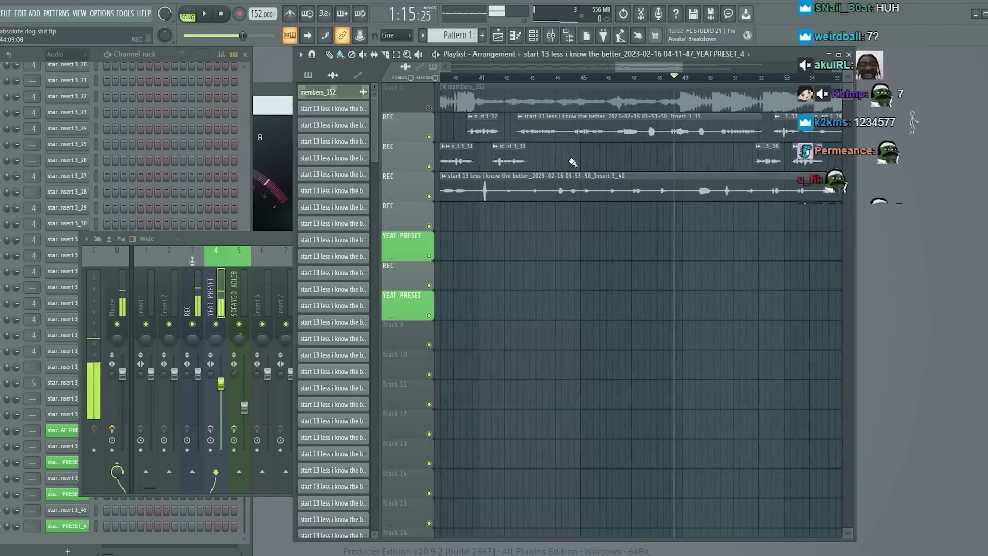
left_click(588, 78)
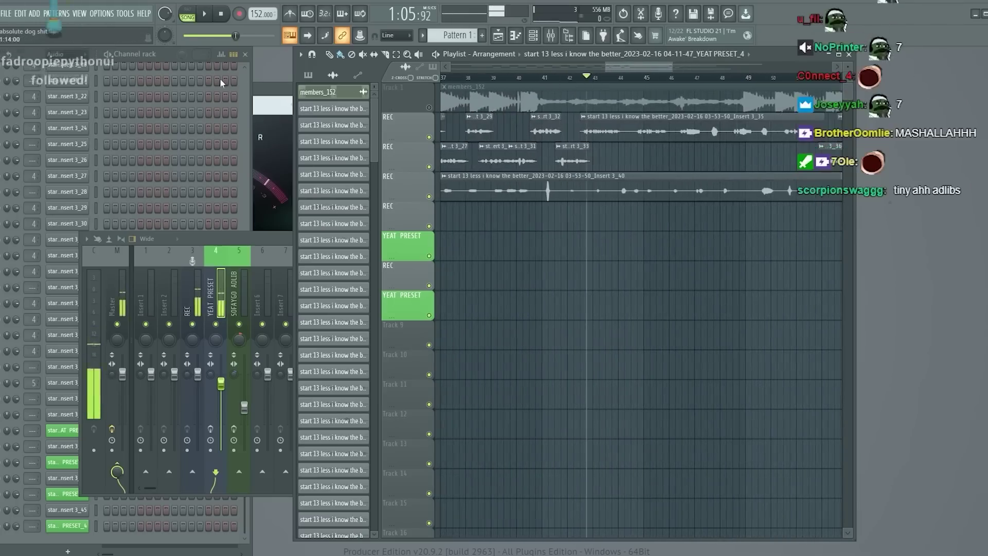
left_click(6, 14)
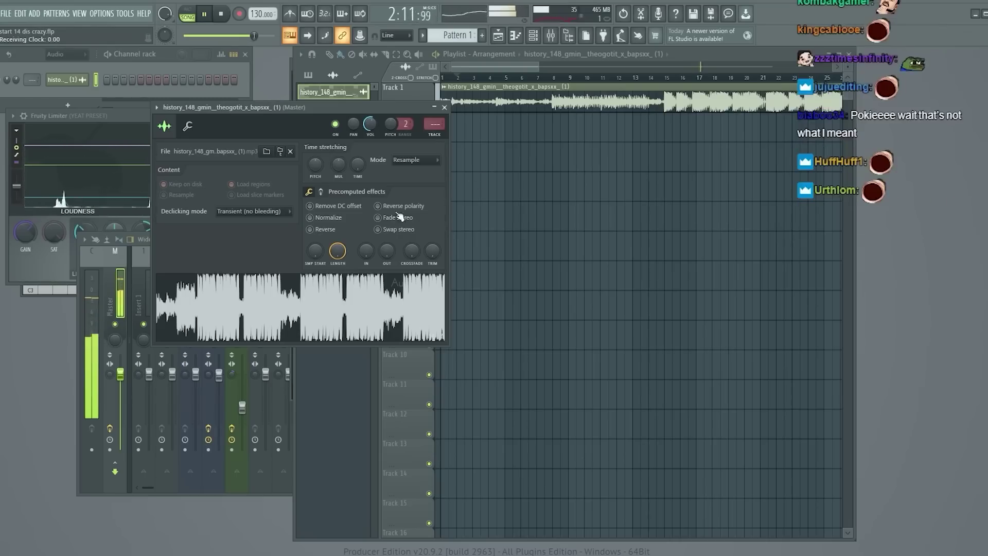
- Select the YEAT PRESET mixer track and set the project tempo to 148 BPM
left_click(151, 239)
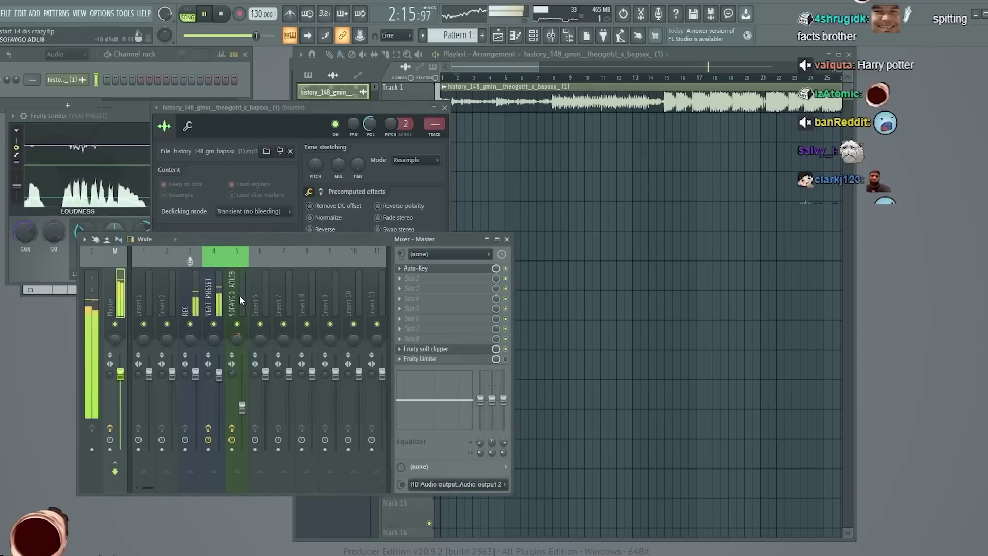
left_click(220, 311)
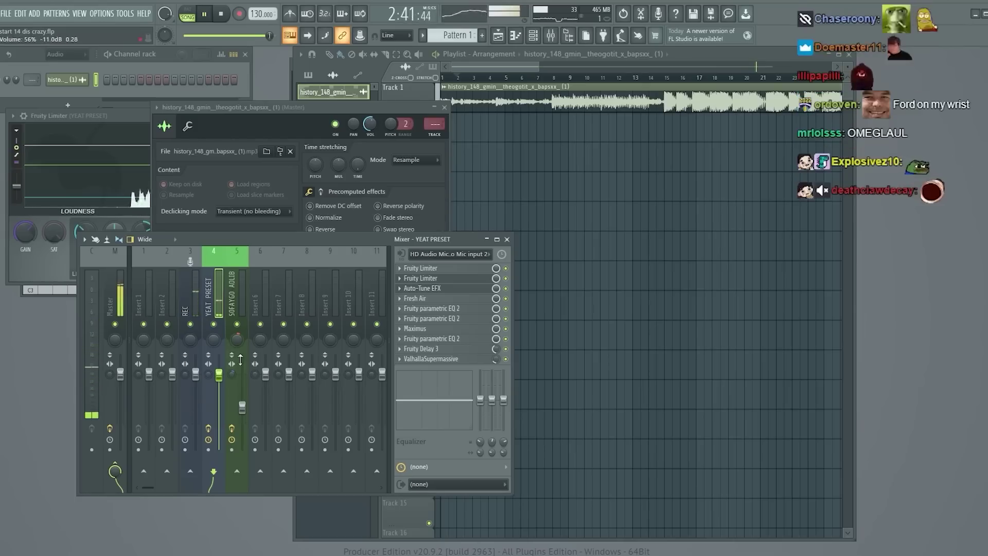
scroll(263, 14, "up", 1)
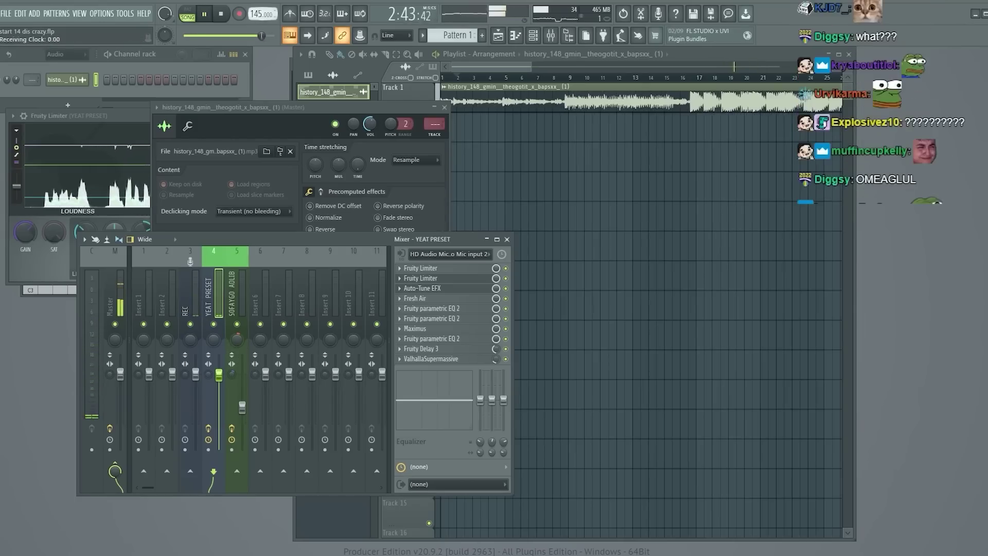
scroll(262, 14, "up", 1)
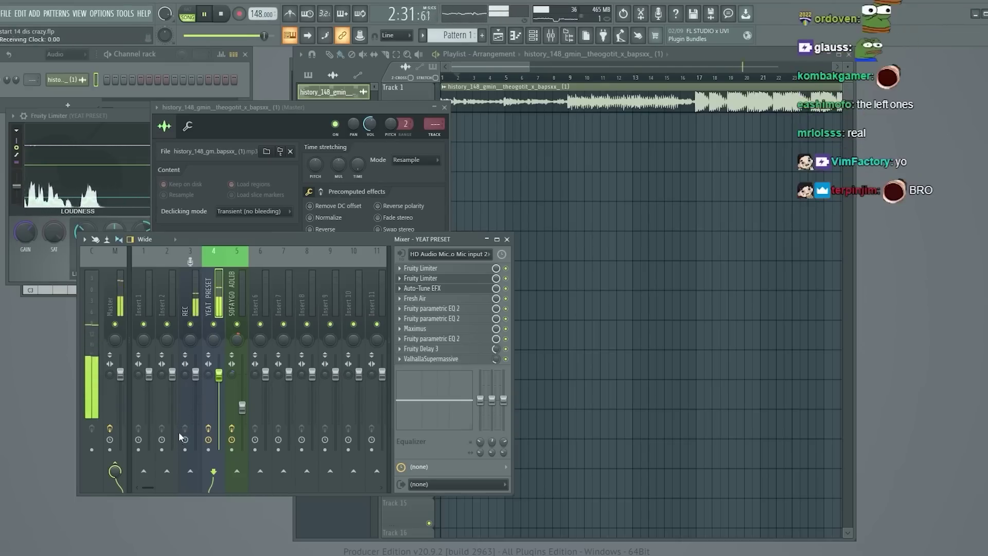
- Extend the end of the history_148 beat clip on Track 1 to about bar 112
left_click(548, 273)
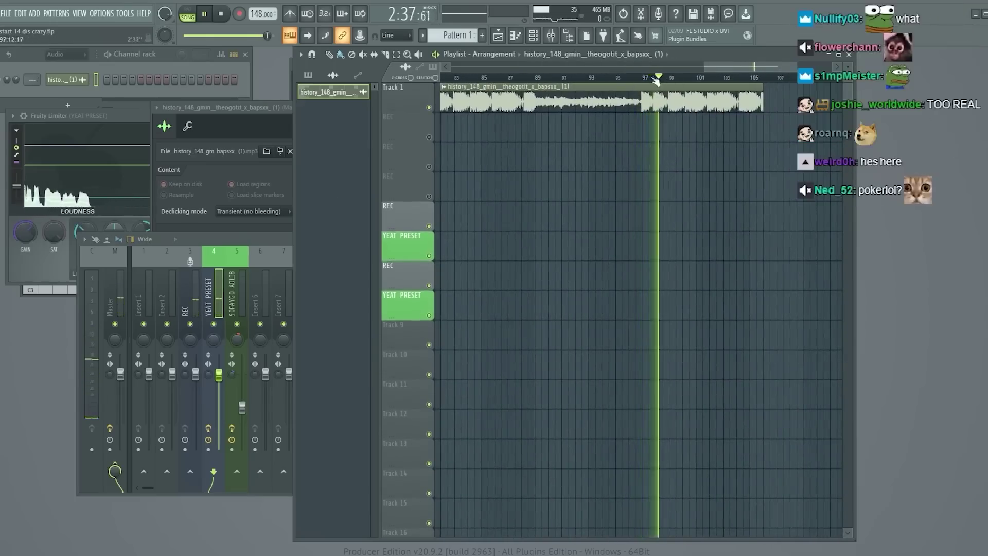
left_click_drag(761, 96, 721, 97)
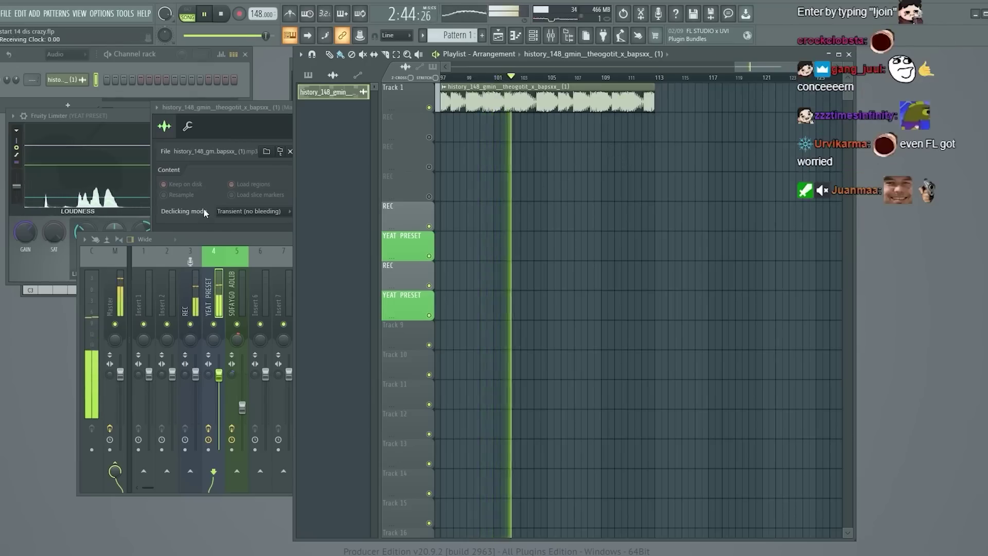
left_click(256, 241)
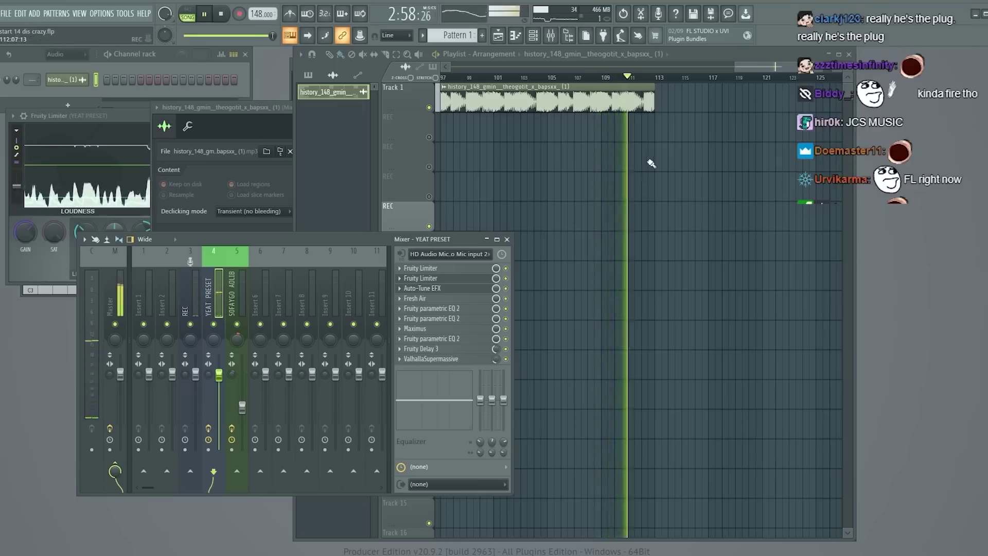
left_click(617, 134)
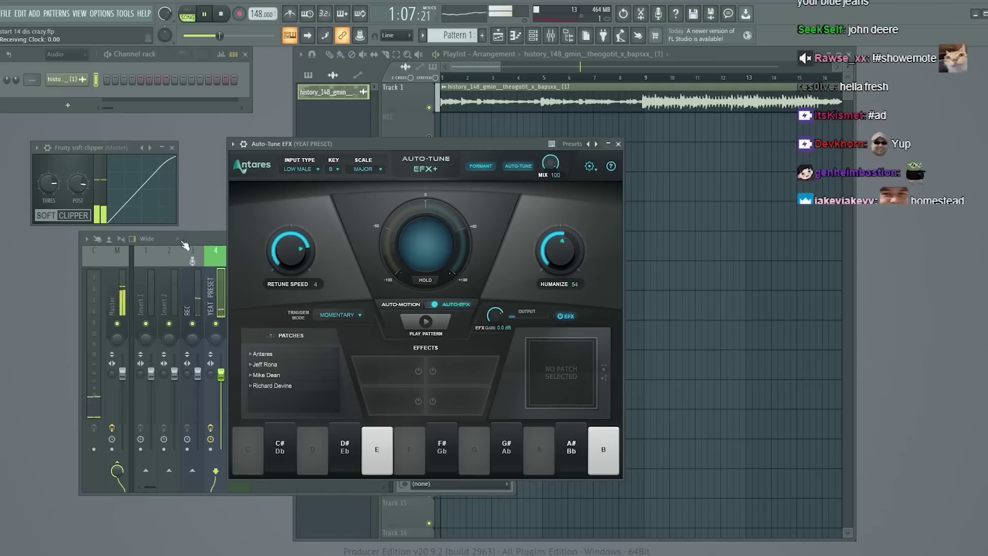
key("F9")
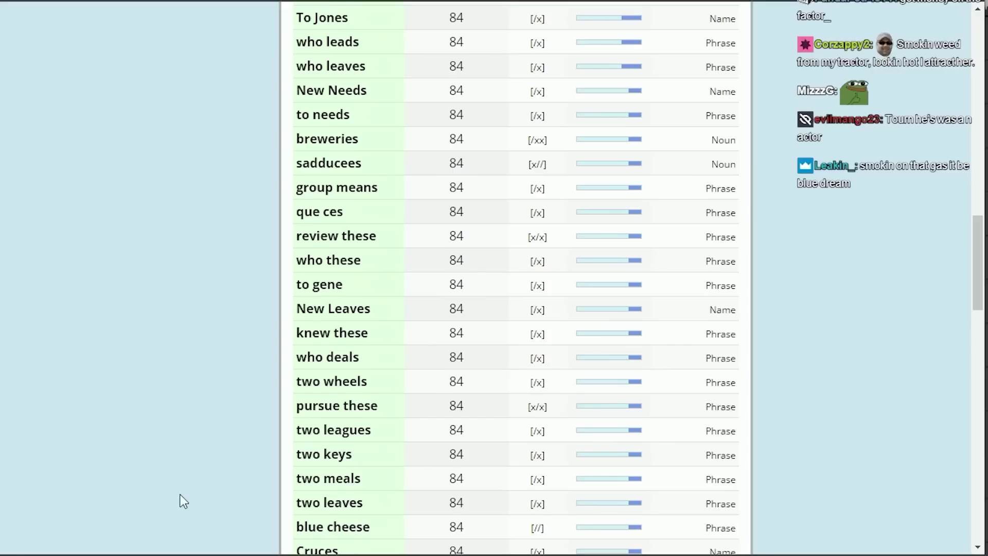
- Look through the RhymeZone near rhymes for BLUE JEANS and return to the start of the list
scroll(190, 479, "down", 15)
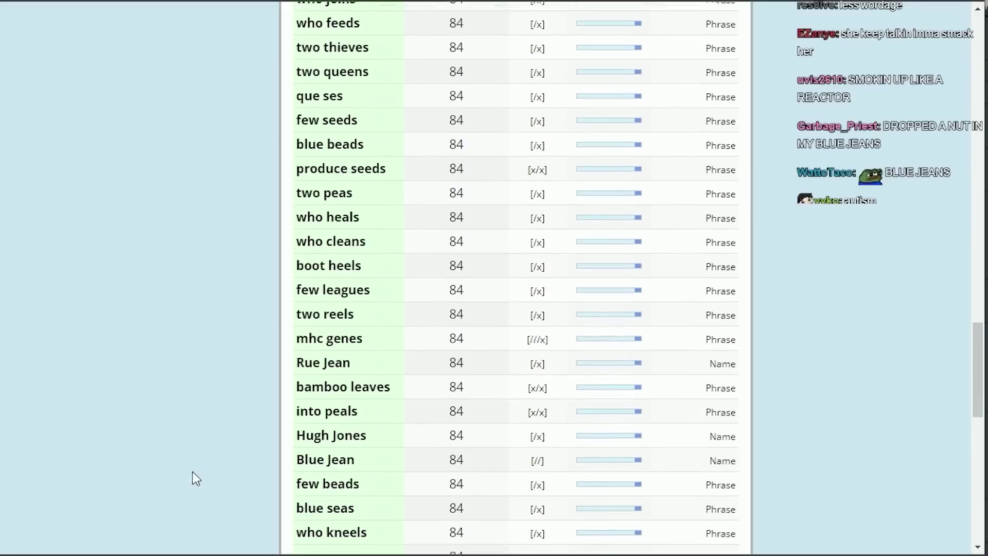
middle_click(186, 513)
scroll(130, 194, "up", 15)
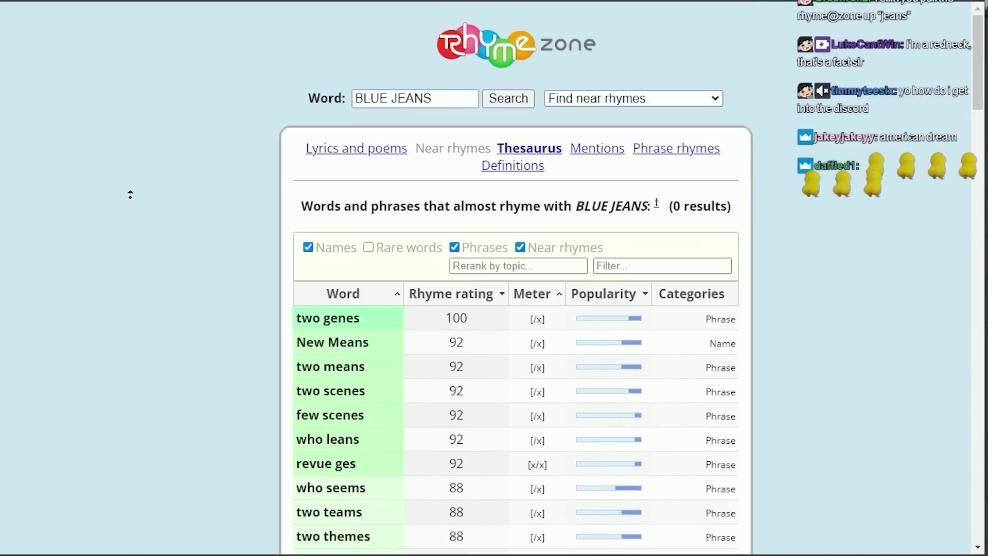
left_click_drag(471, 99, 335, 102)
- Open the lyrics and poems results for BLUE JEANS and read the song excerpts for usable rhyme lines
left_click(375, 149)
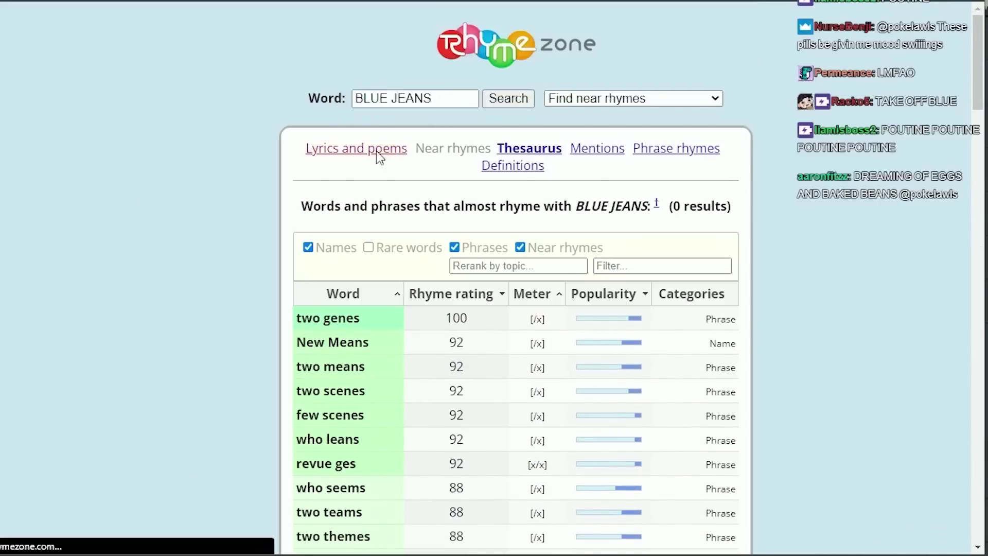
scroll(363, 334, "down", 3)
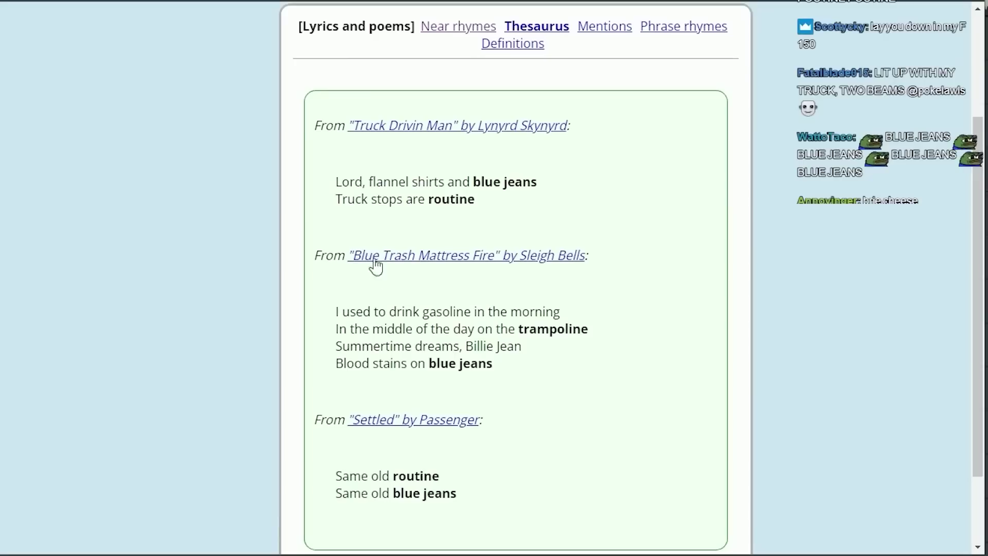
left_click_drag(528, 190, 531, 186)
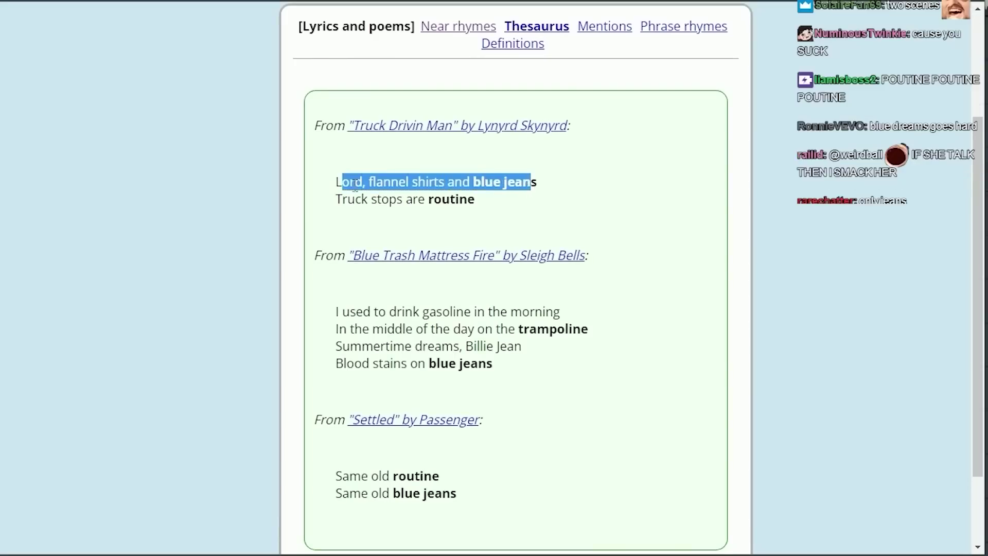
left_click_drag(464, 182, 577, 191)
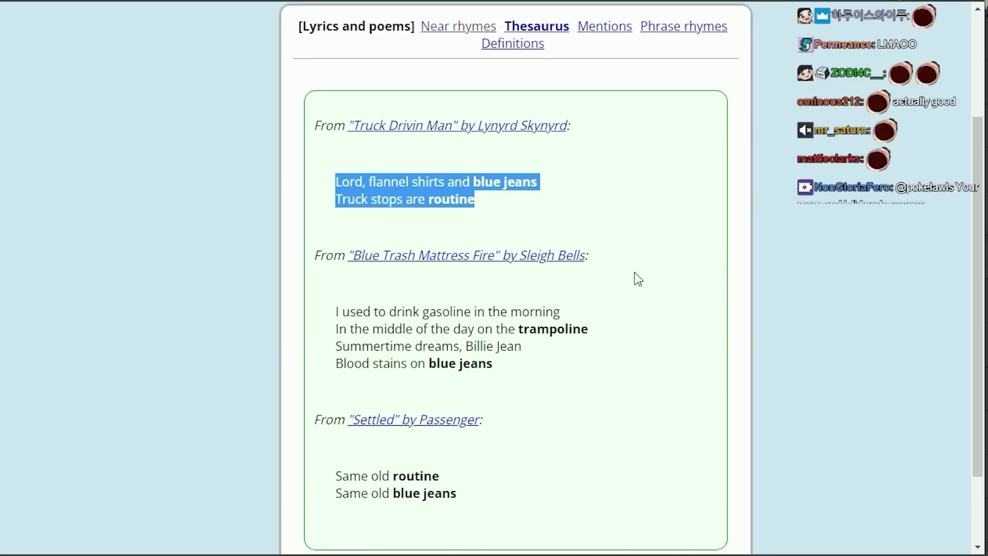
left_click(476, 204)
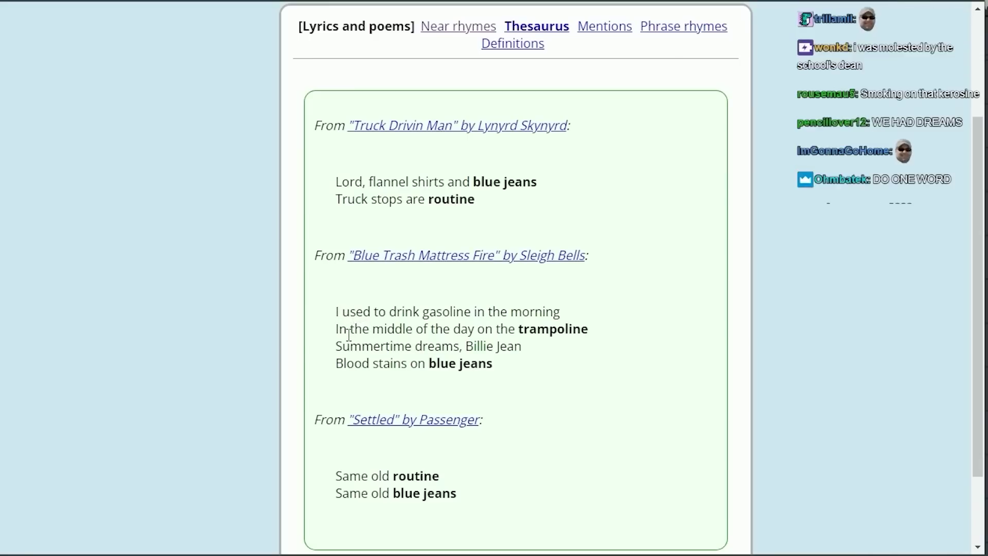
left_click_drag(428, 329, 551, 333)
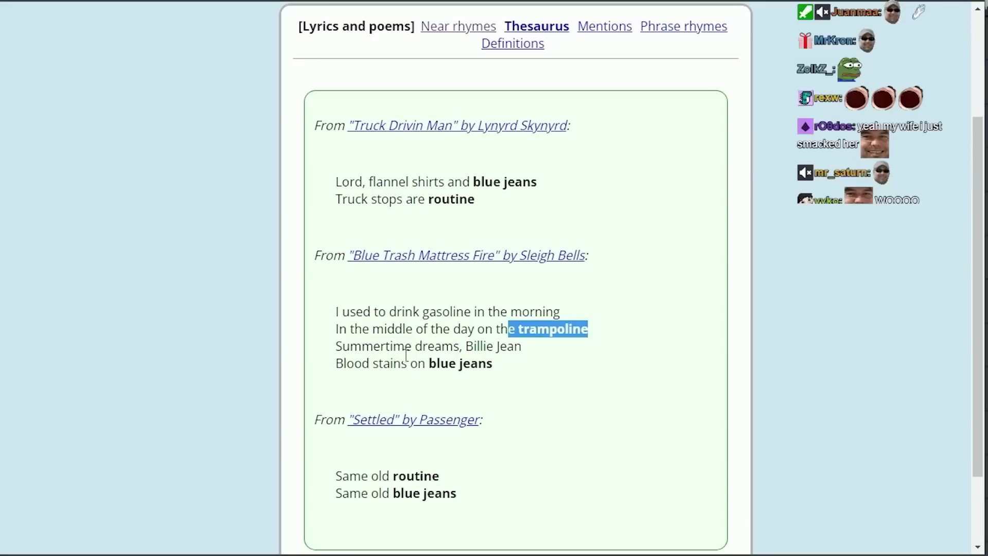
left_click_drag(465, 346, 542, 342)
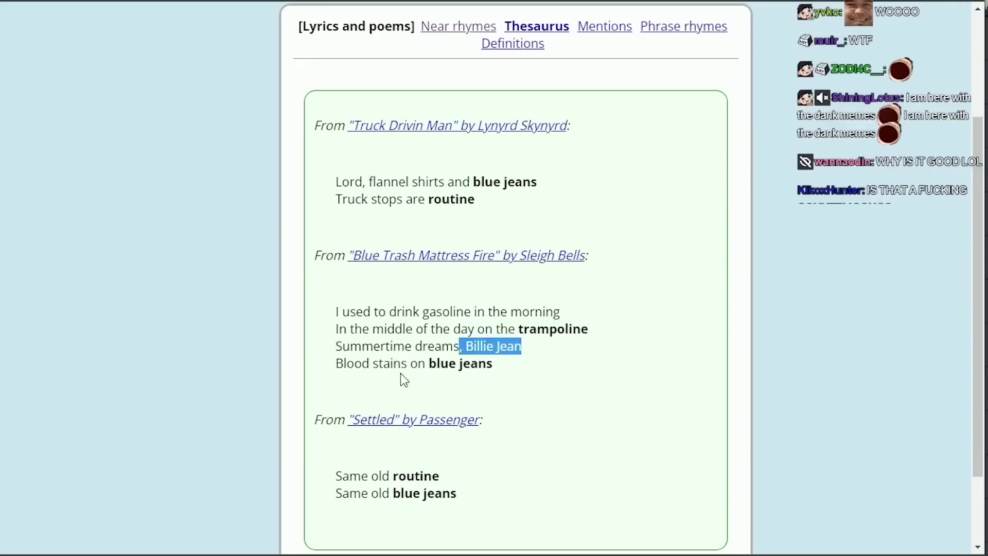
left_click(345, 365)
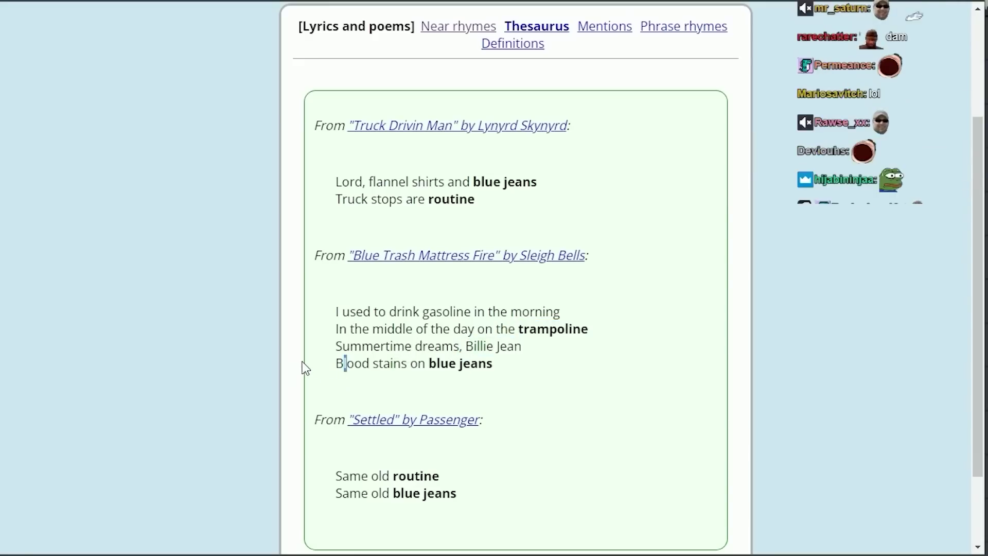
left_click_drag(304, 365, 366, 364)
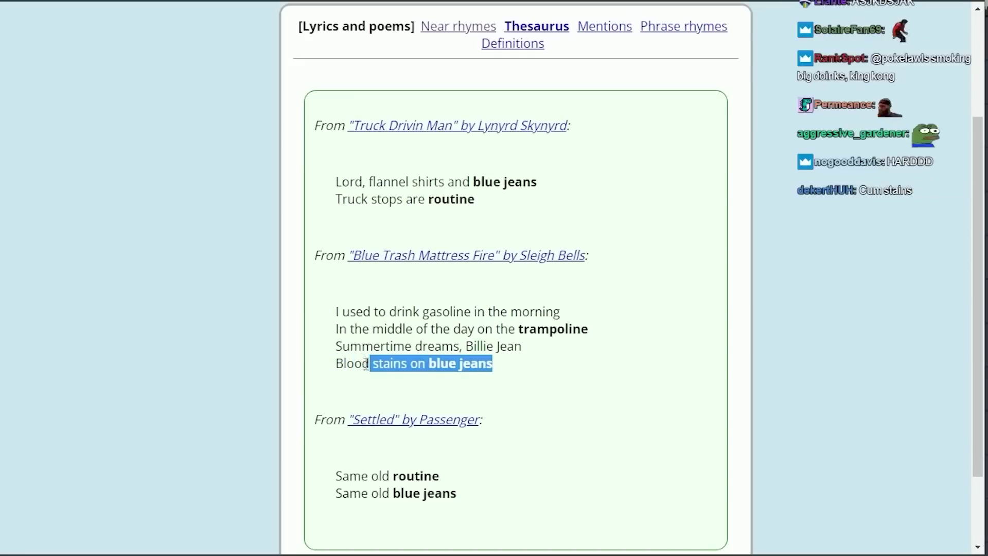
left_click(351, 370)
- Switch to Notepad and write the lyric BLOOD STAINS ON MY BLUE JEANS on the fourth line
key("alt+Tab")
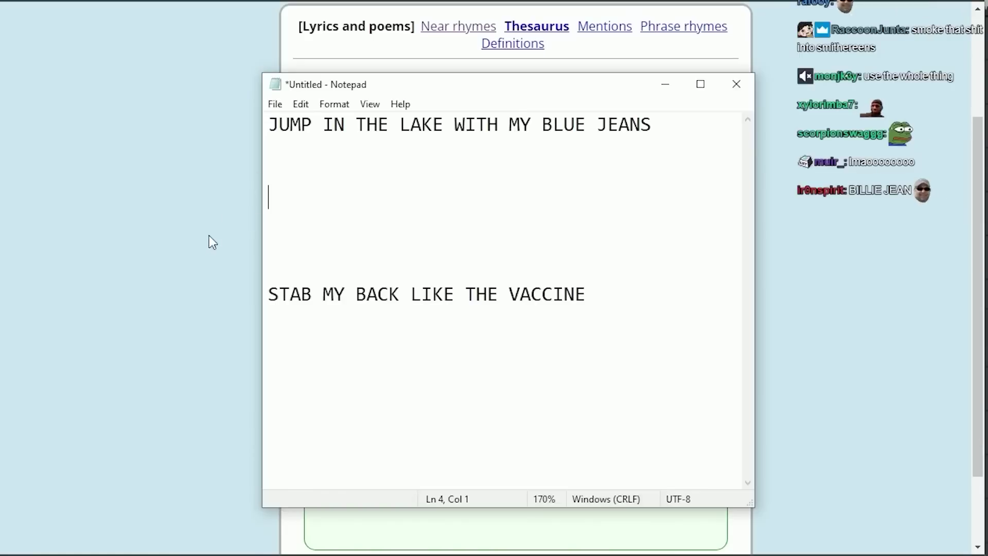
key("alt+Tab")
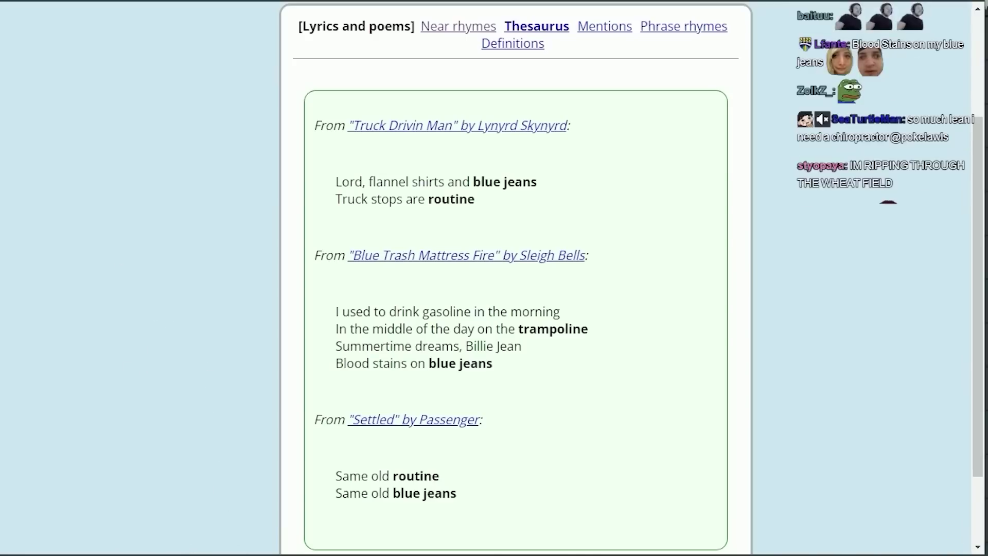
key("alt+Tab")
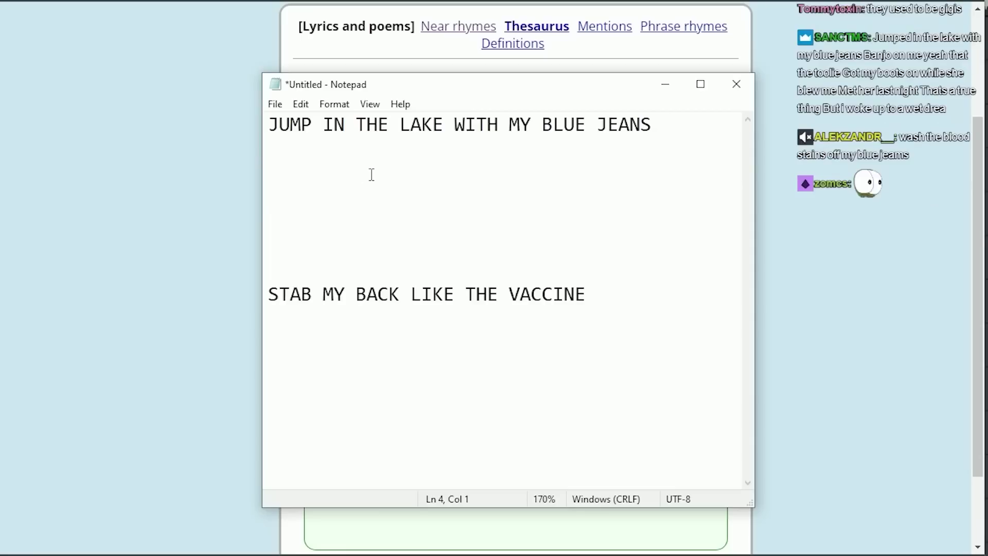
type("BLOOD STAINS ON MY")
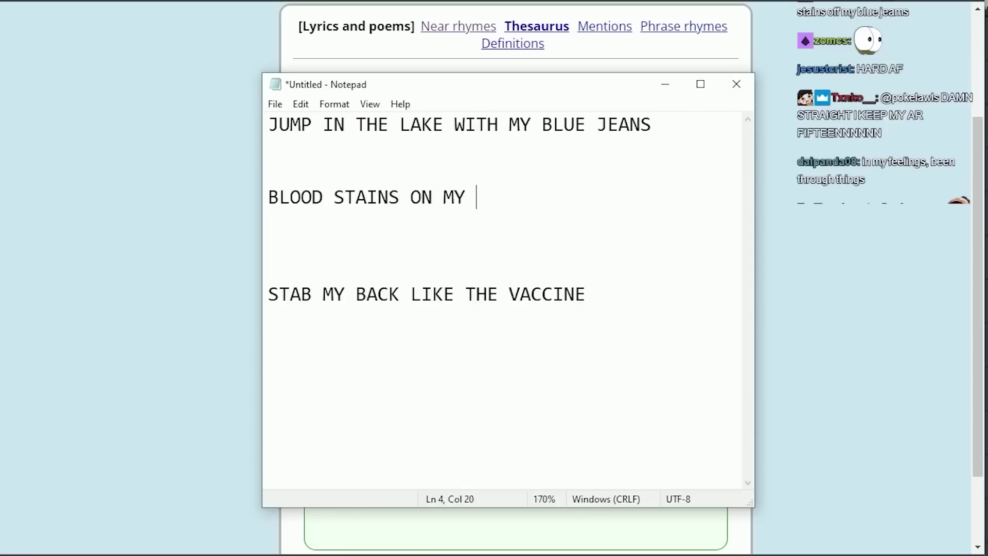
key("BackSpace")
key("BackSpace")
key("BackSpace")
key("BackSpace")
type("LUE JEANS")
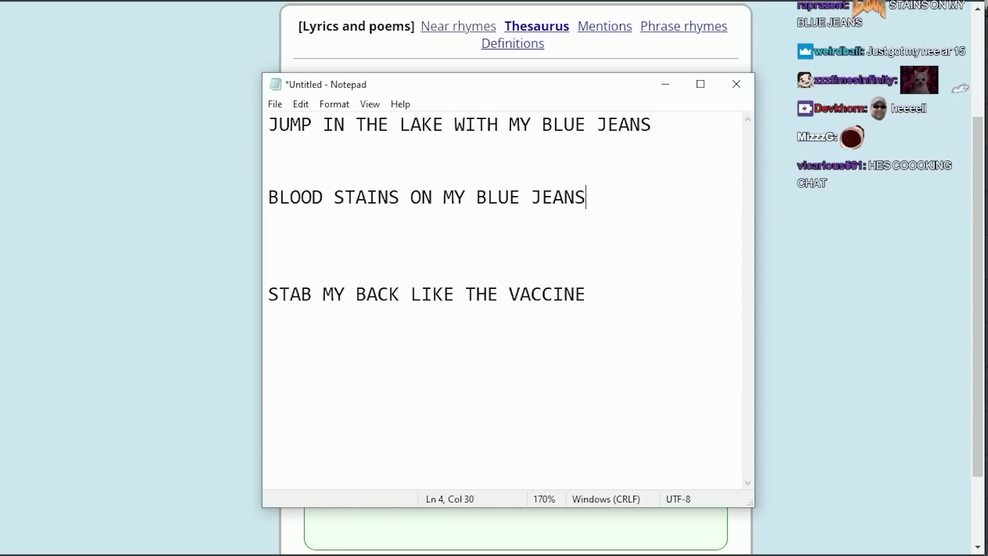